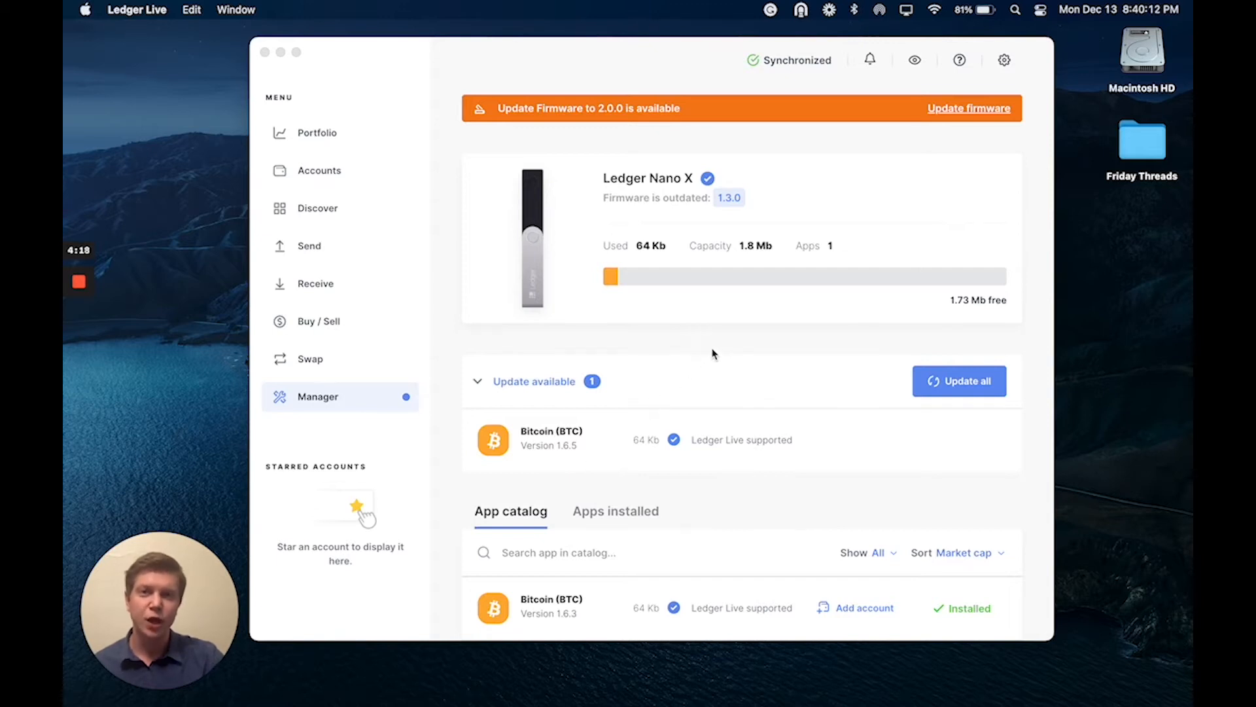
Begin the firmware 2.0.0 update from the banner and confirm the recovery phrase is at hand.
{"action": "left_click", "coordinate": [965, 110]}
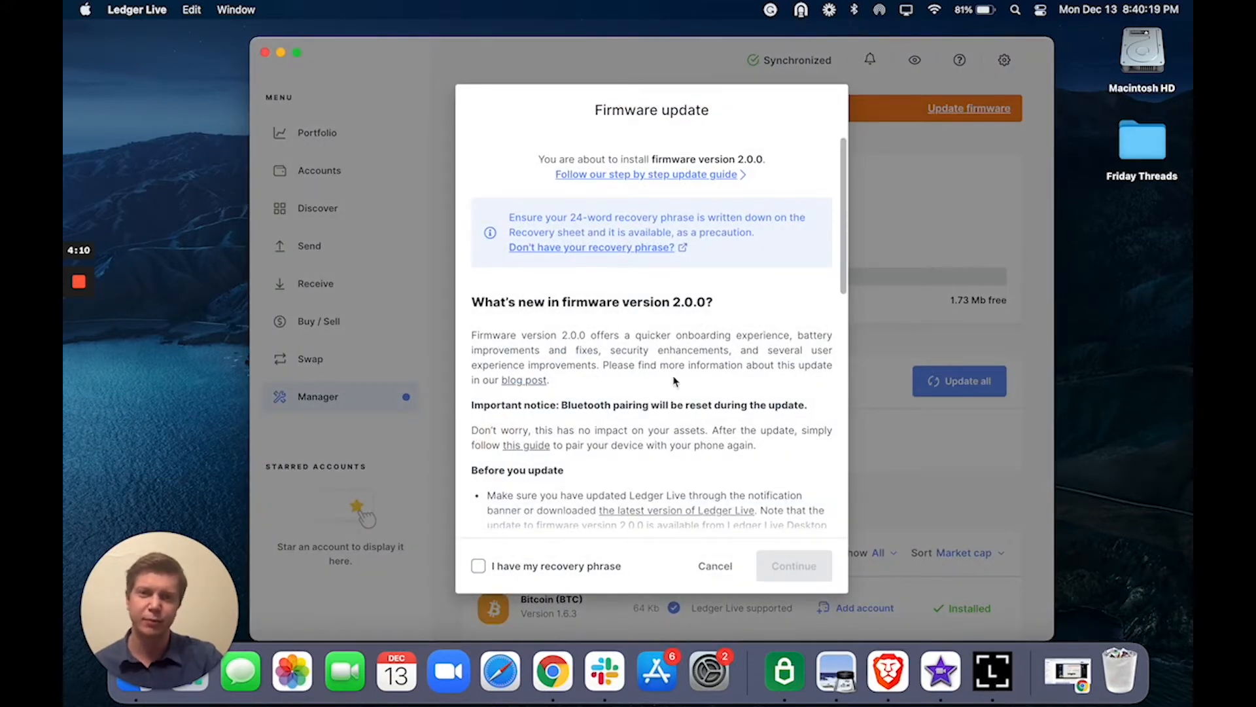
{"action": "scroll", "coordinate": [636, 422], "scroll_direction": "down", "scroll_amount": 3}
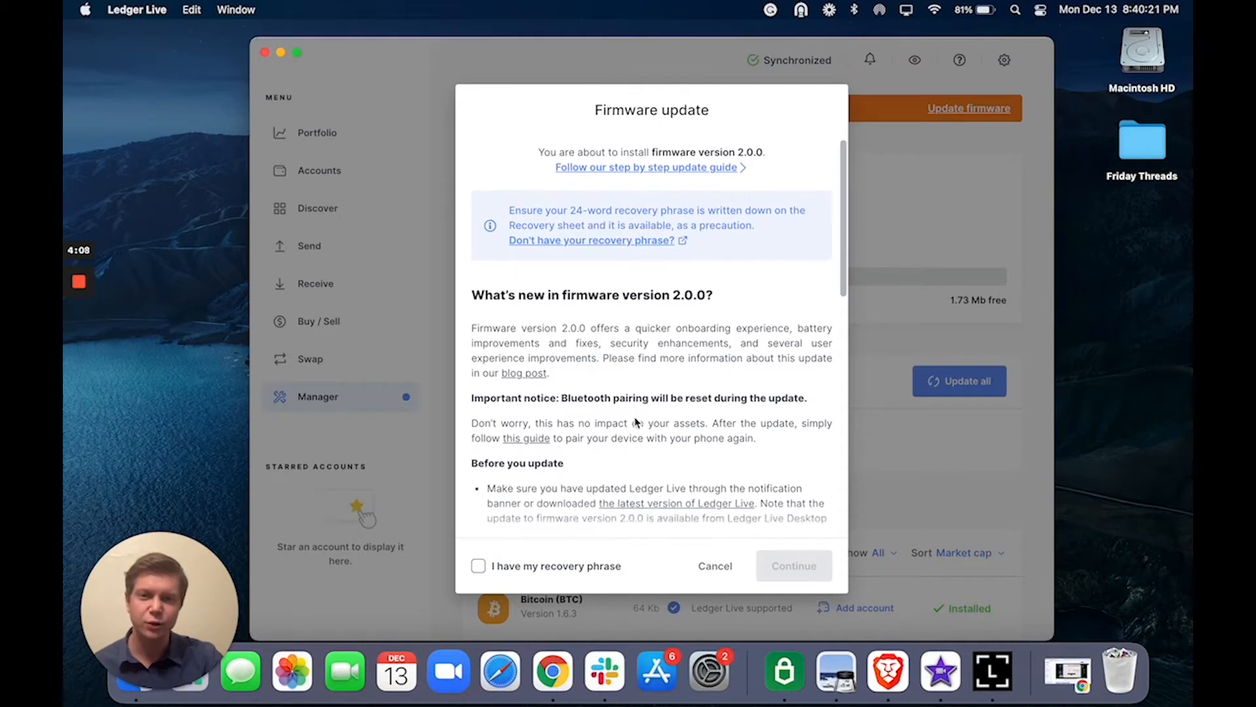
{"action": "scroll", "coordinate": [636, 423], "scroll_direction": "down", "scroll_amount": 2}
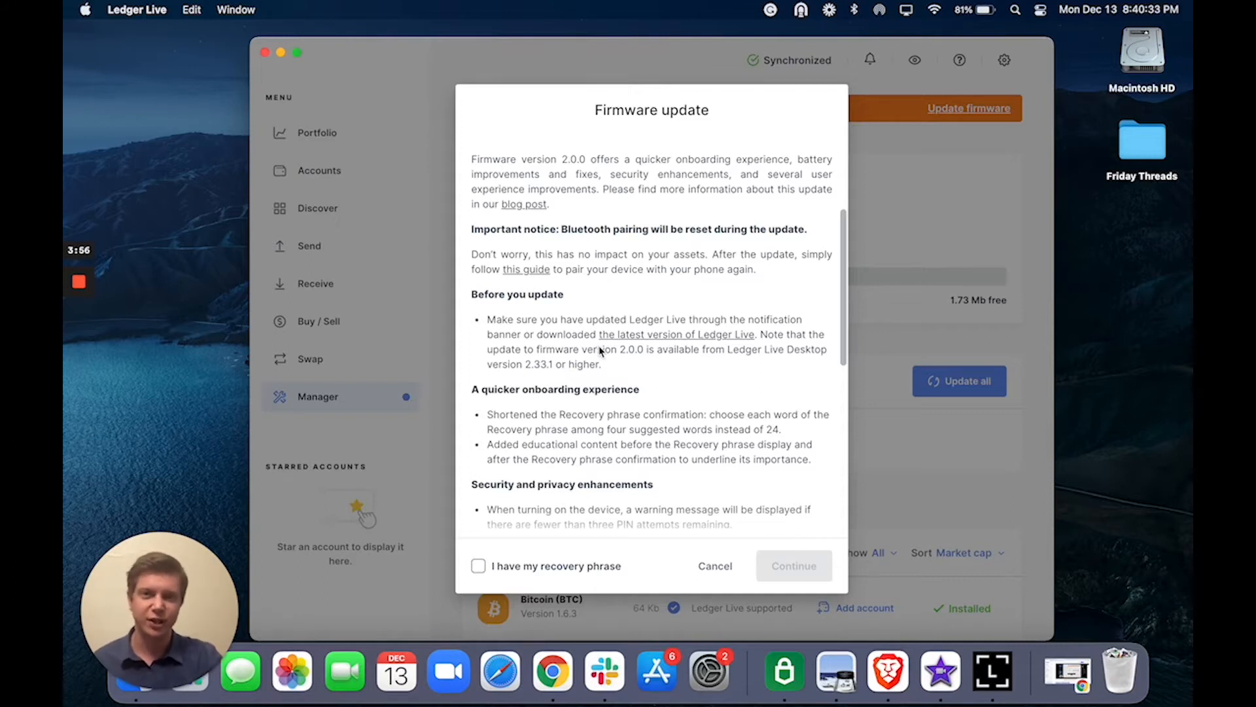
{"action": "scroll", "coordinate": [601, 352], "scroll_direction": "down", "scroll_amount": 1}
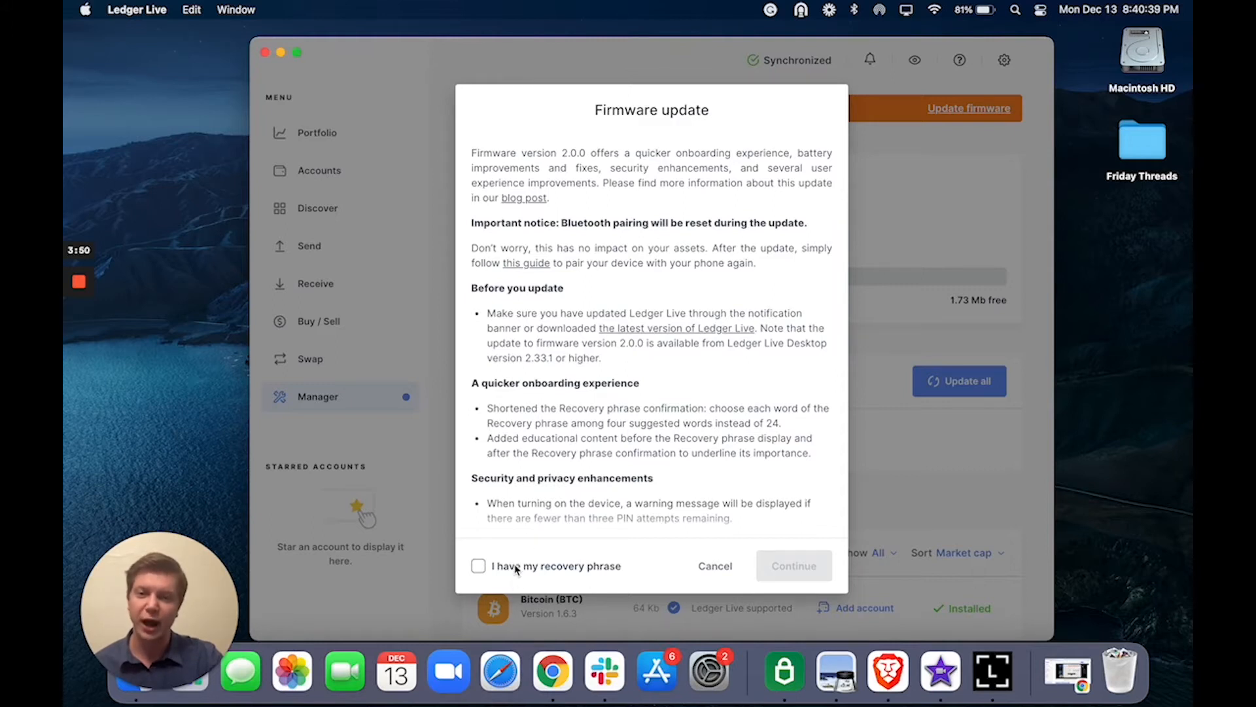
{"action": "left_click", "coordinate": [488, 567]}
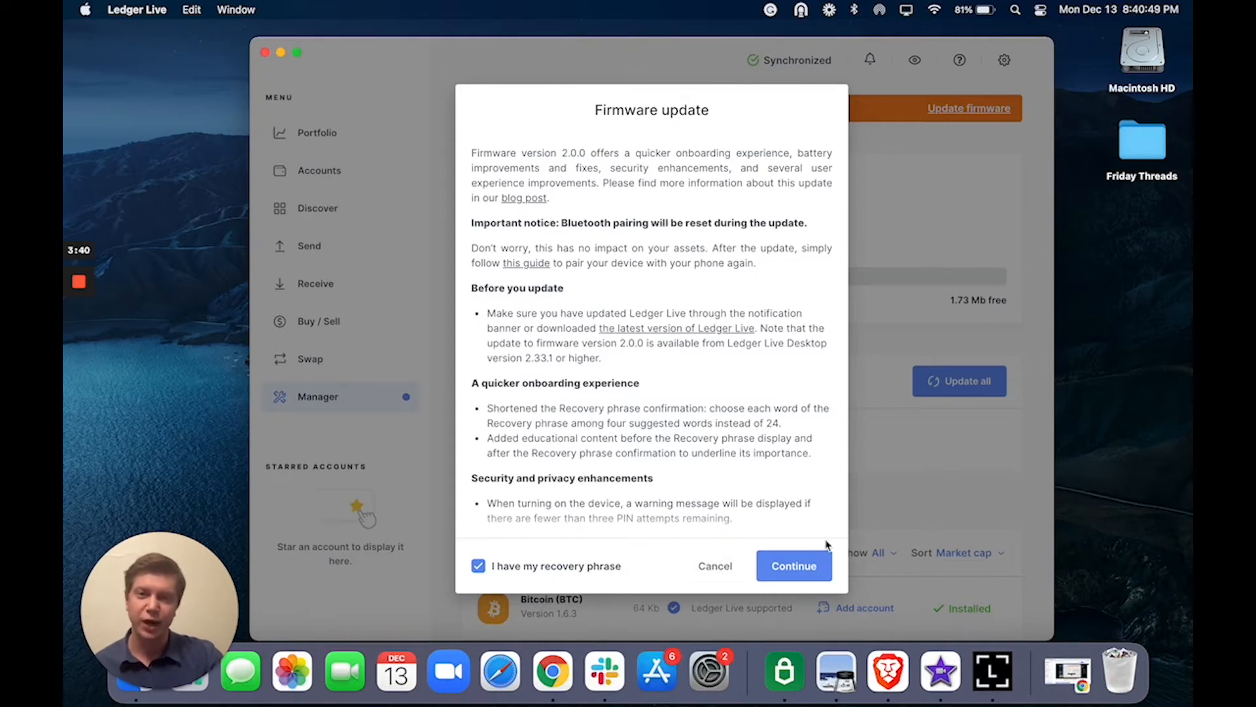
Continue the firmware update to the device identifier verification step.
{"action": "left_click", "coordinate": [793, 565]}
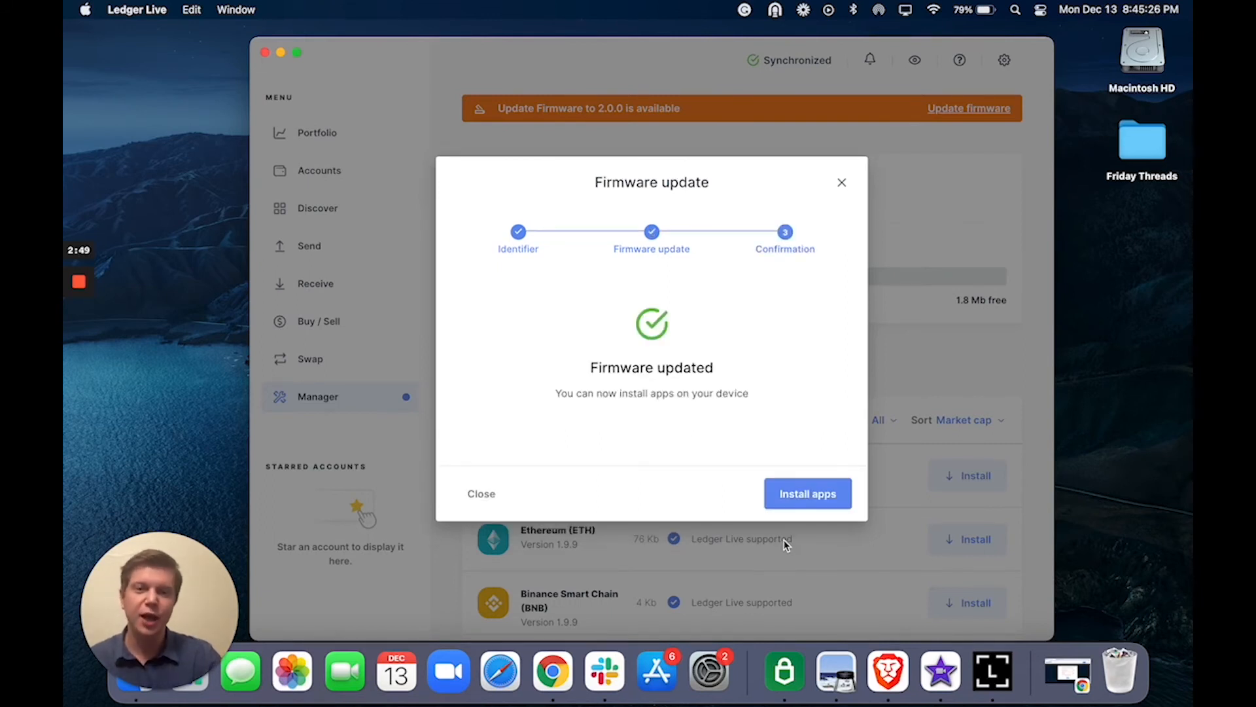
Finish the completed firmware update and move on to installing apps.
{"action": "left_click", "coordinate": [806, 495]}
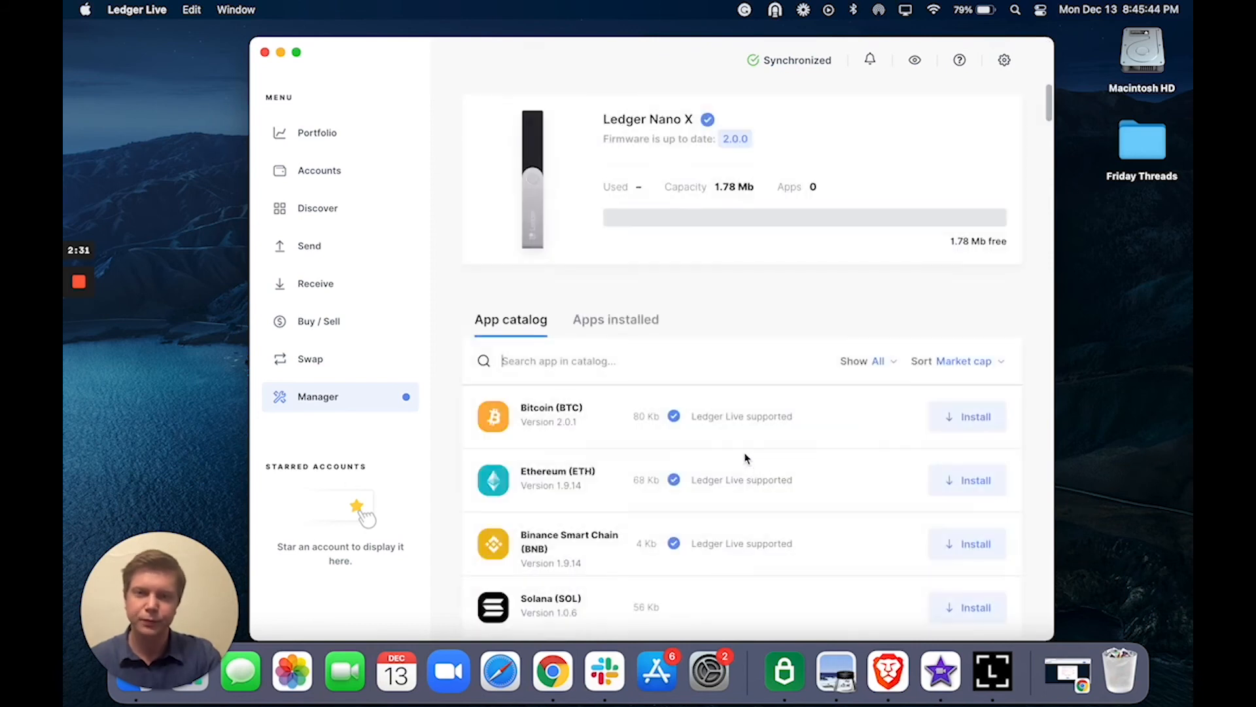
Install the Bitcoin (BTC) app on the Nano X from the App catalog.
{"action": "left_click", "coordinate": [974, 424]}
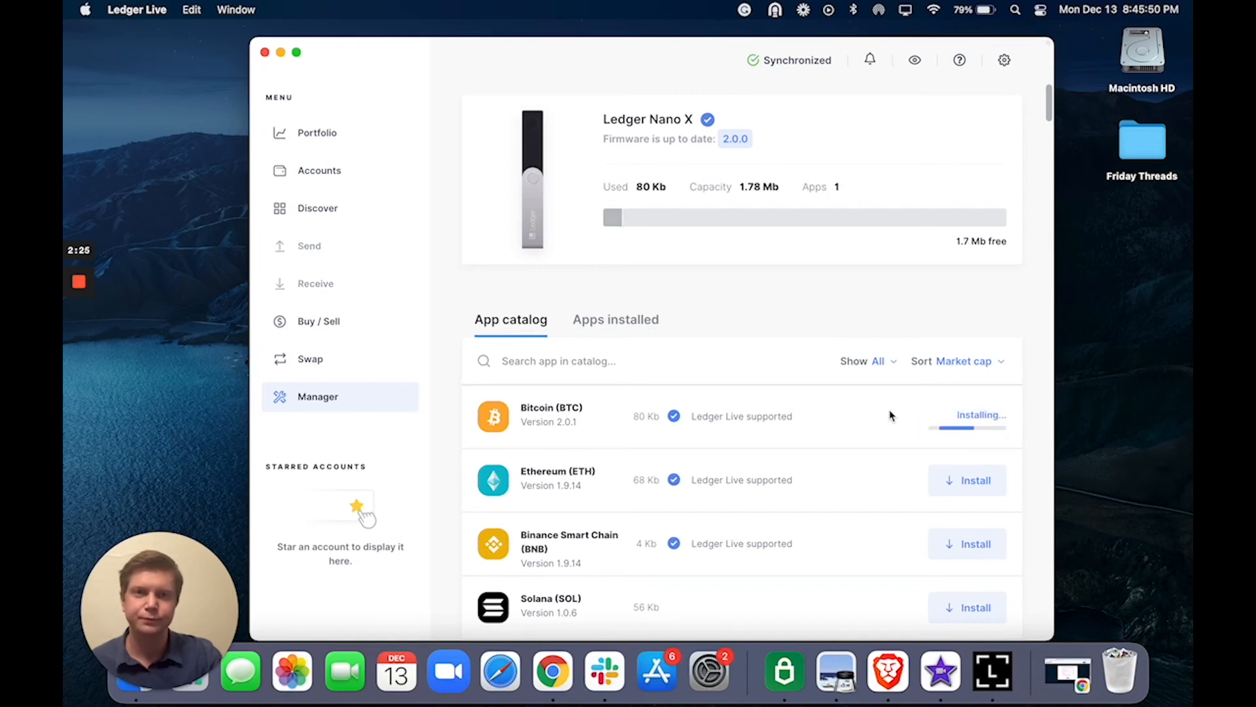